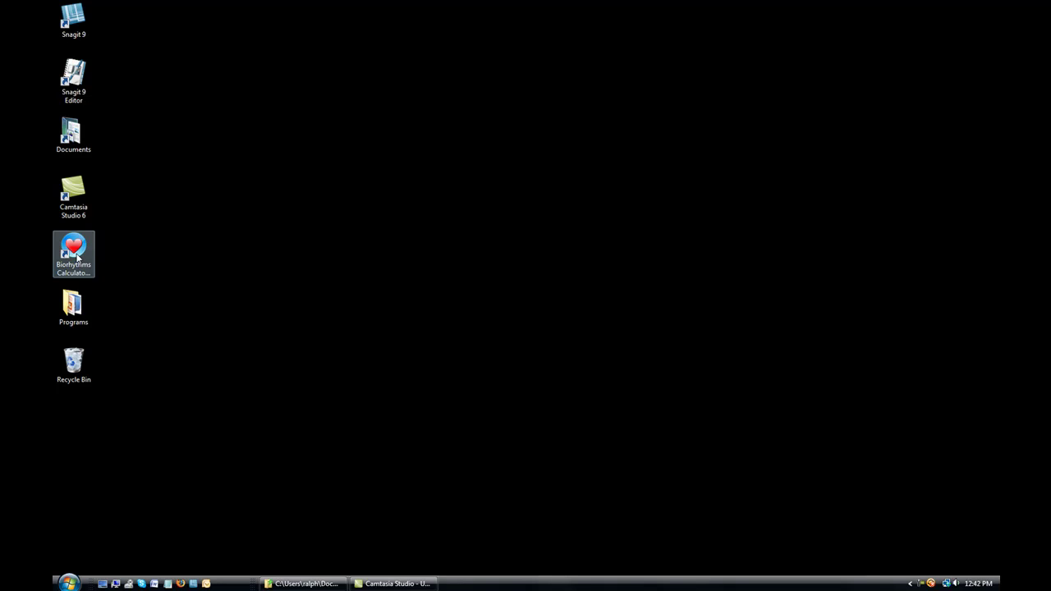
Step: Start Biorhythms Calculator 2010 Premium from its desktop shortcut
double_click(77, 257)
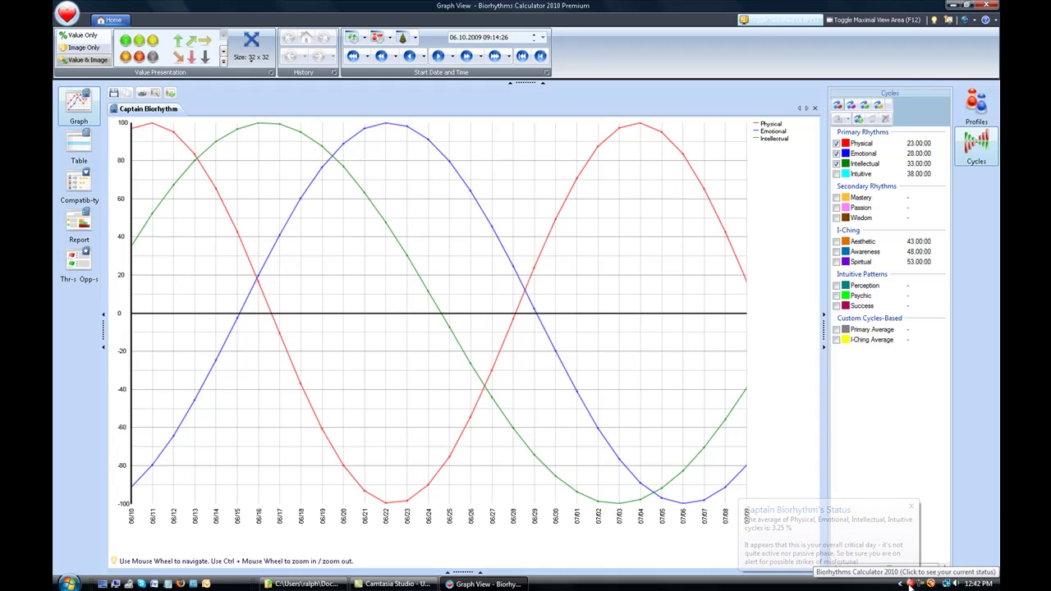
Step: Bring up and dismiss Captain Biorhythm's status notice from the tray icon
click(909, 584)
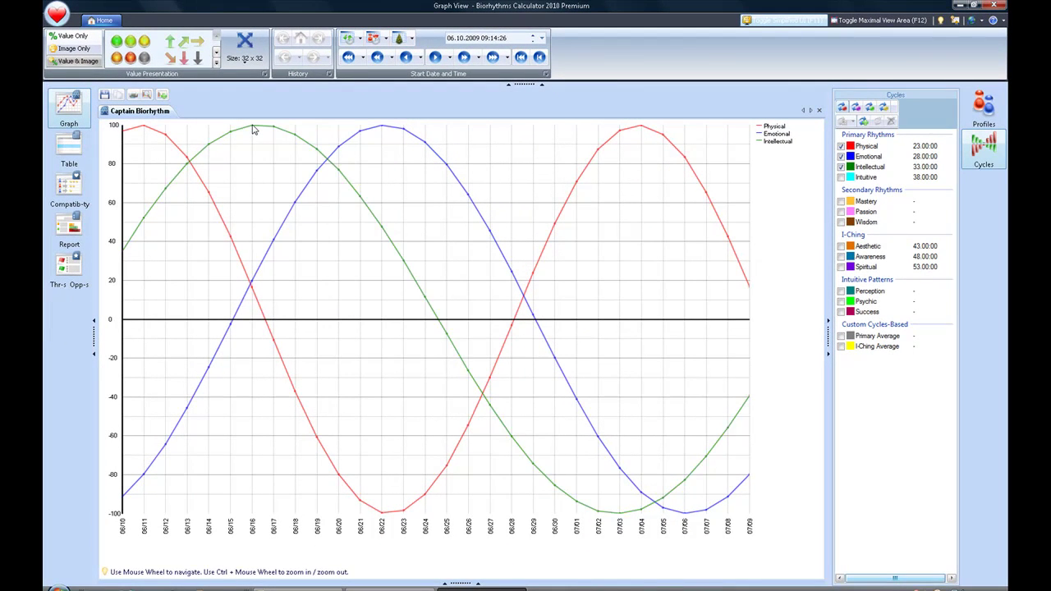
mouse_move(253, 128)
mouse_move(381, 128)
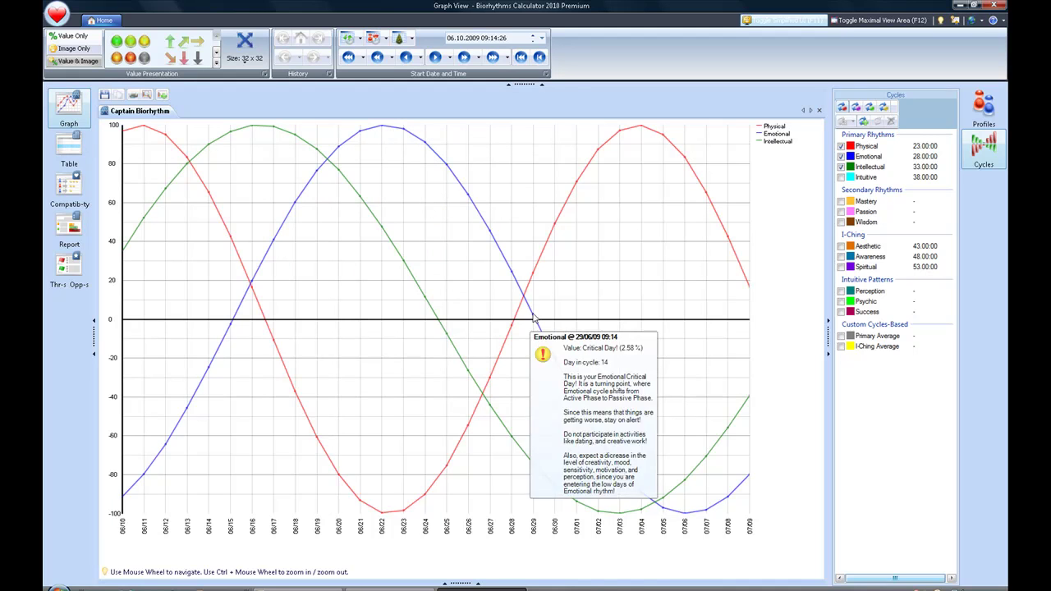
mouse_move(533, 314)
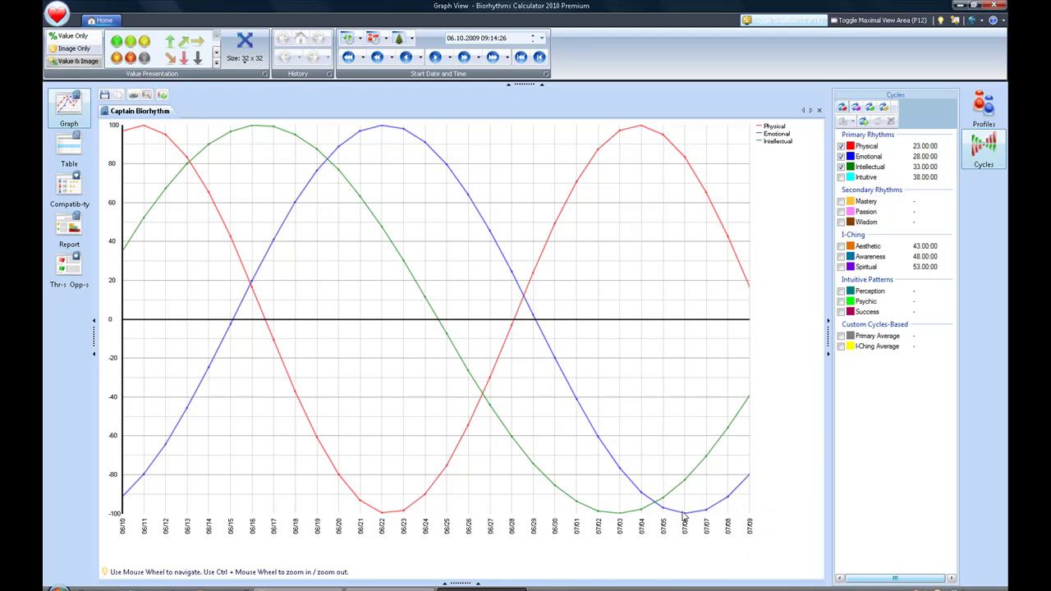
mouse_move(684, 512)
mouse_move(640, 129)
mouse_move(165, 445)
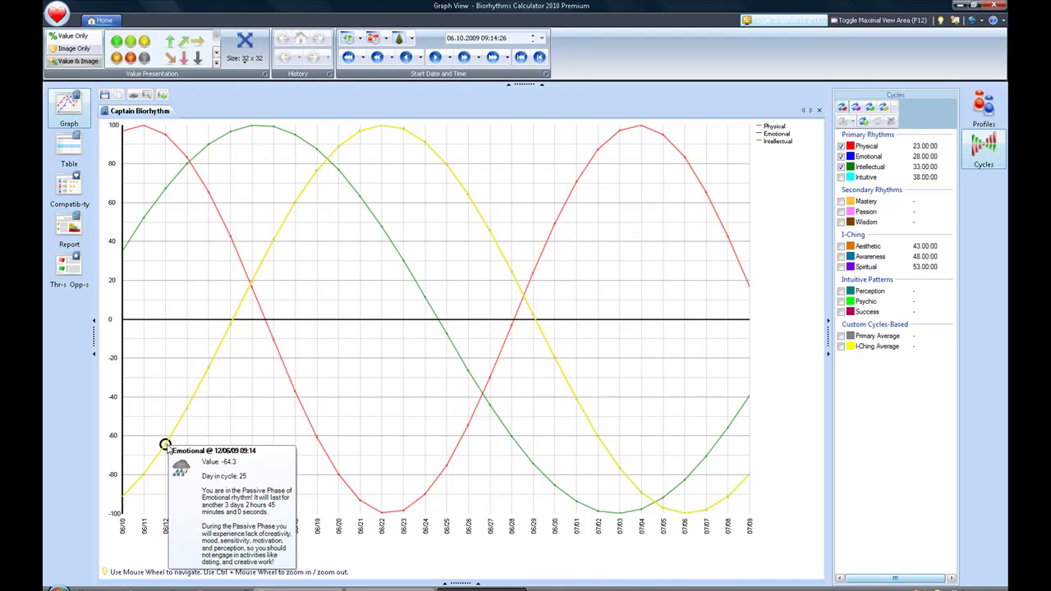
mouse_move(187, 409)
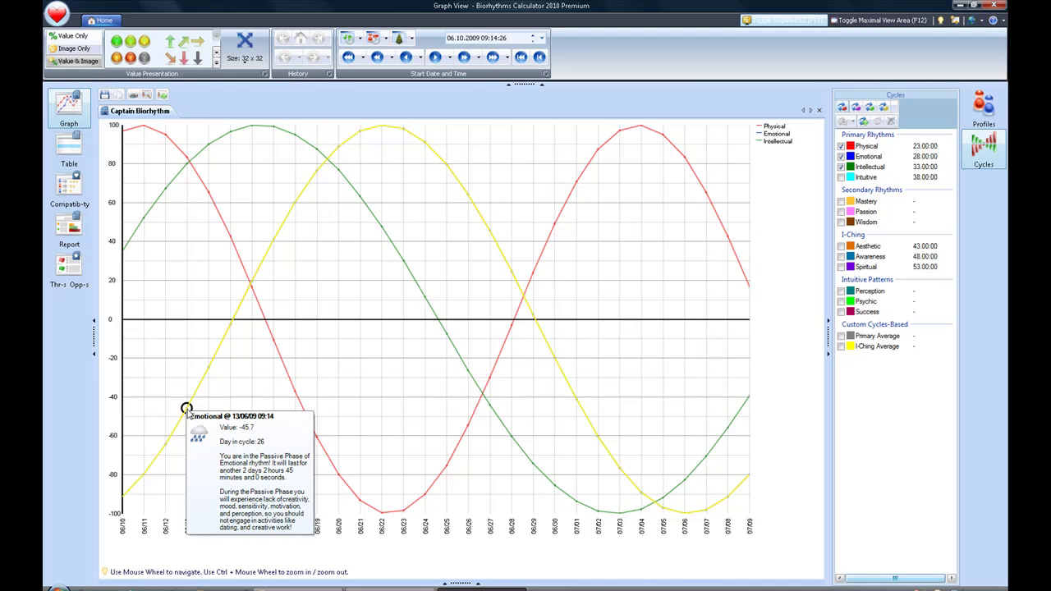
mouse_move(208, 368)
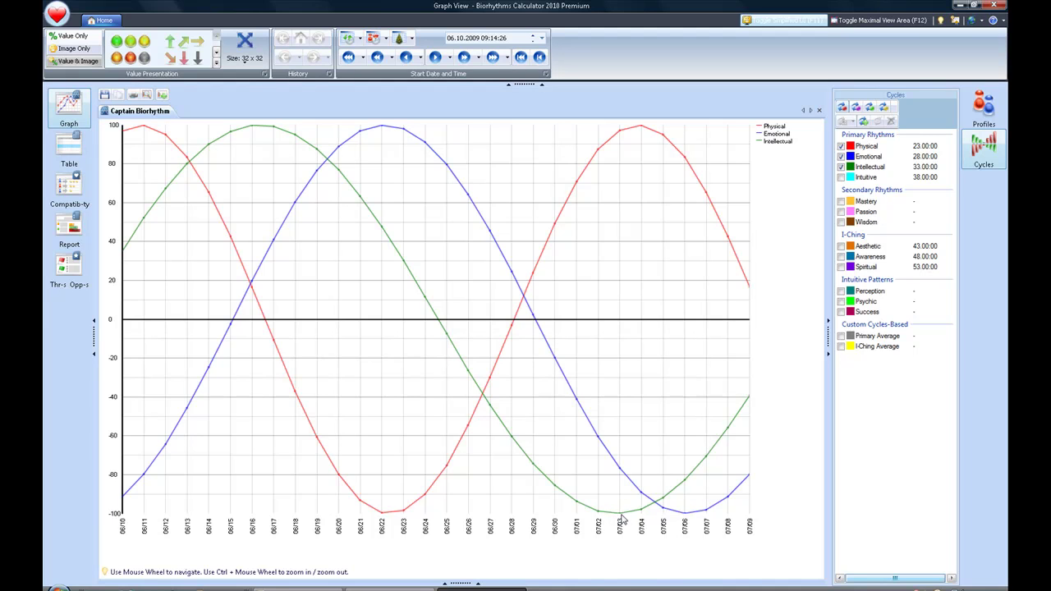
mouse_move(621, 518)
mouse_move(383, 131)
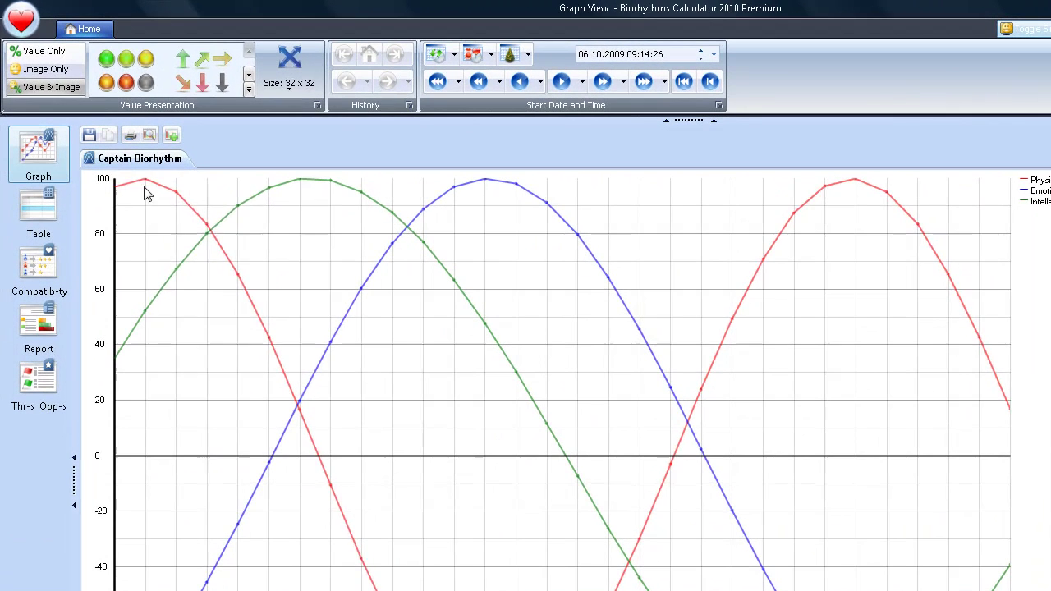
mouse_move(121, 157)
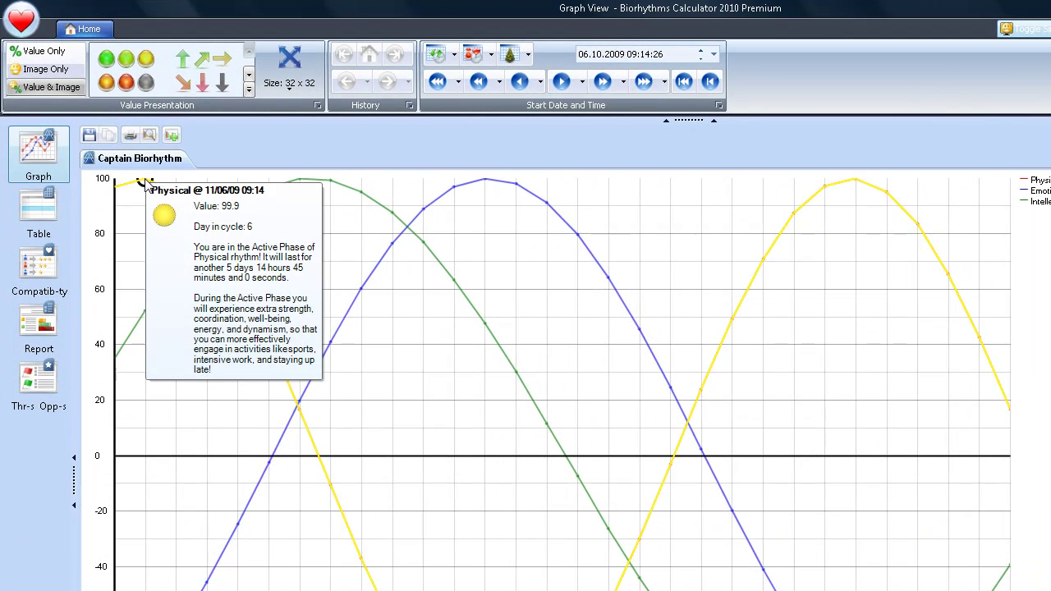
mouse_move(331, 486)
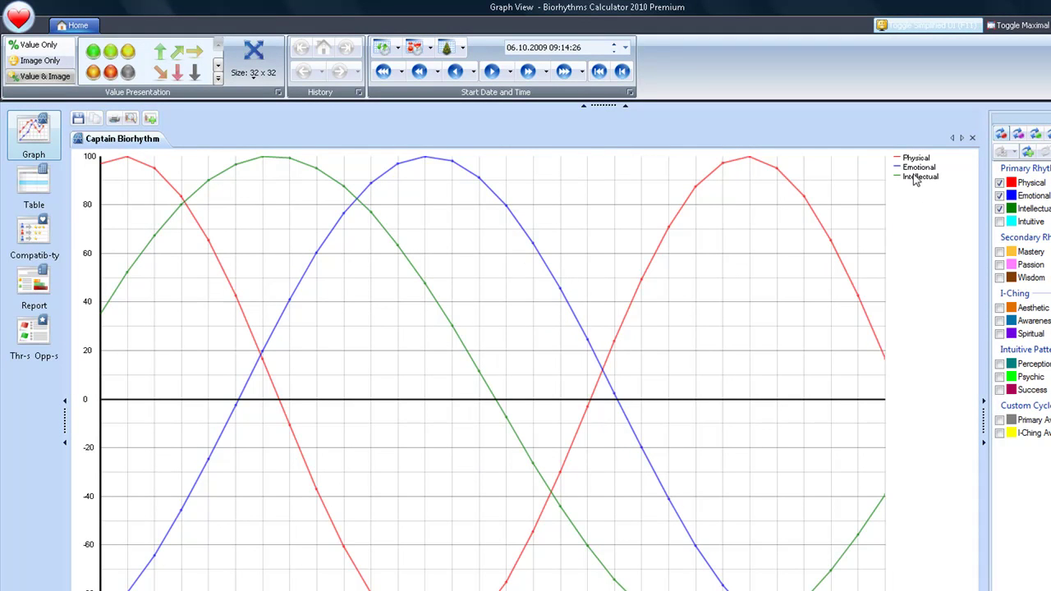
mouse_move(1022, 188)
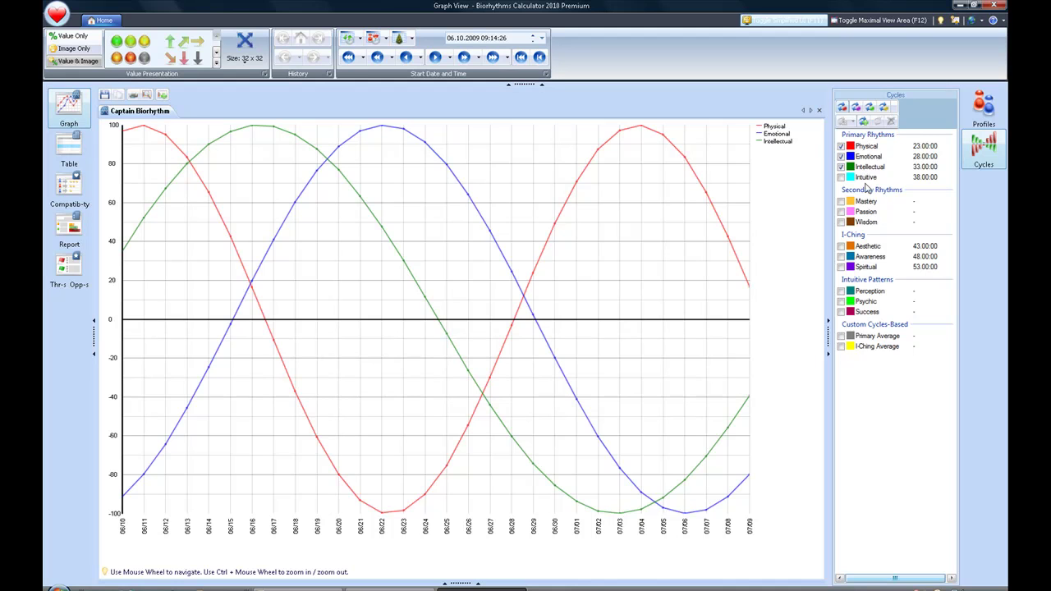
mouse_move(865, 205)
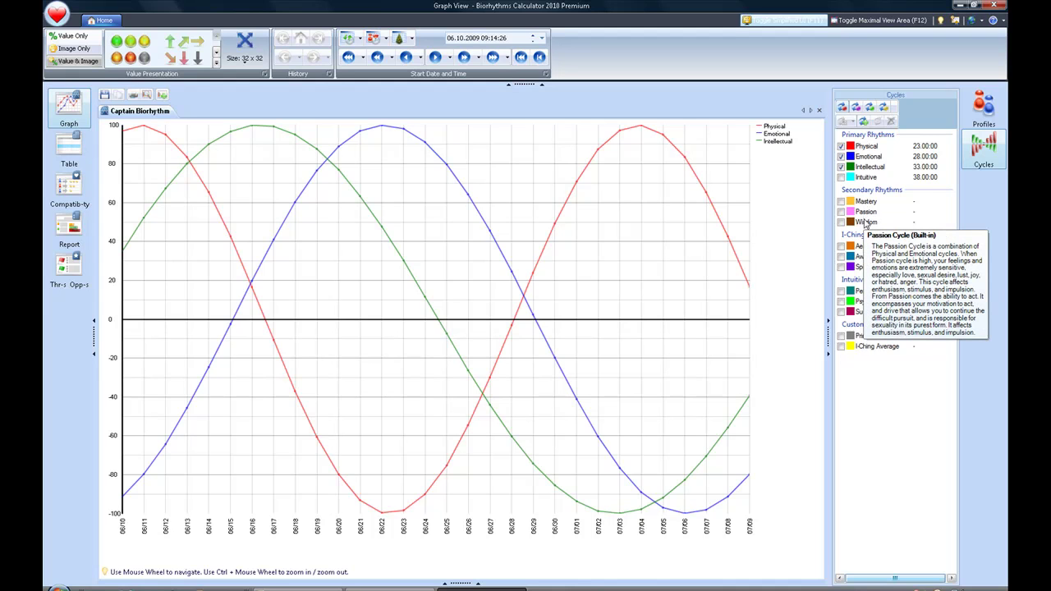
mouse_move(865, 227)
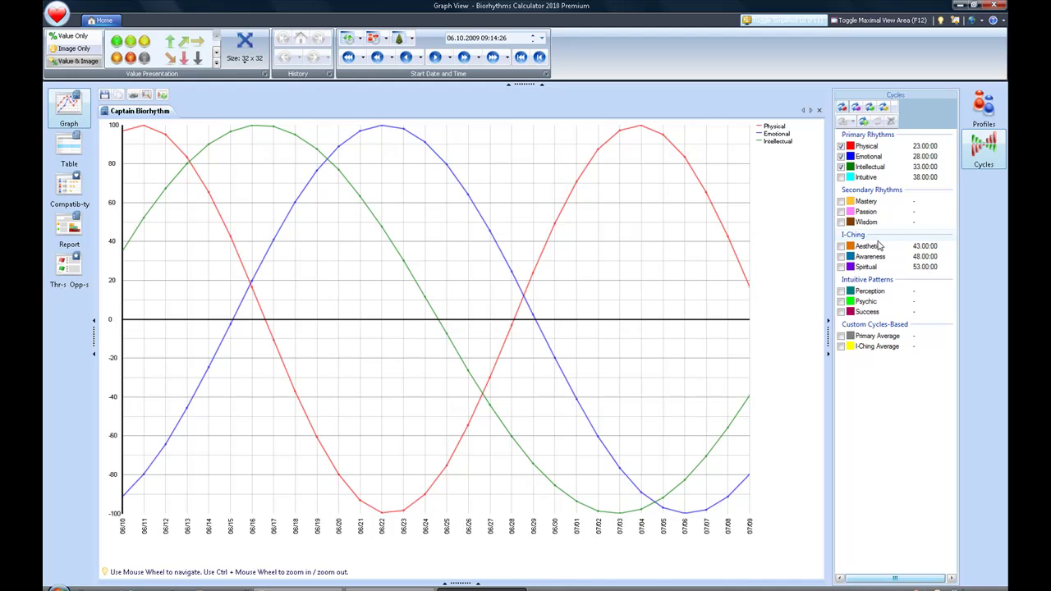
mouse_move(863, 251)
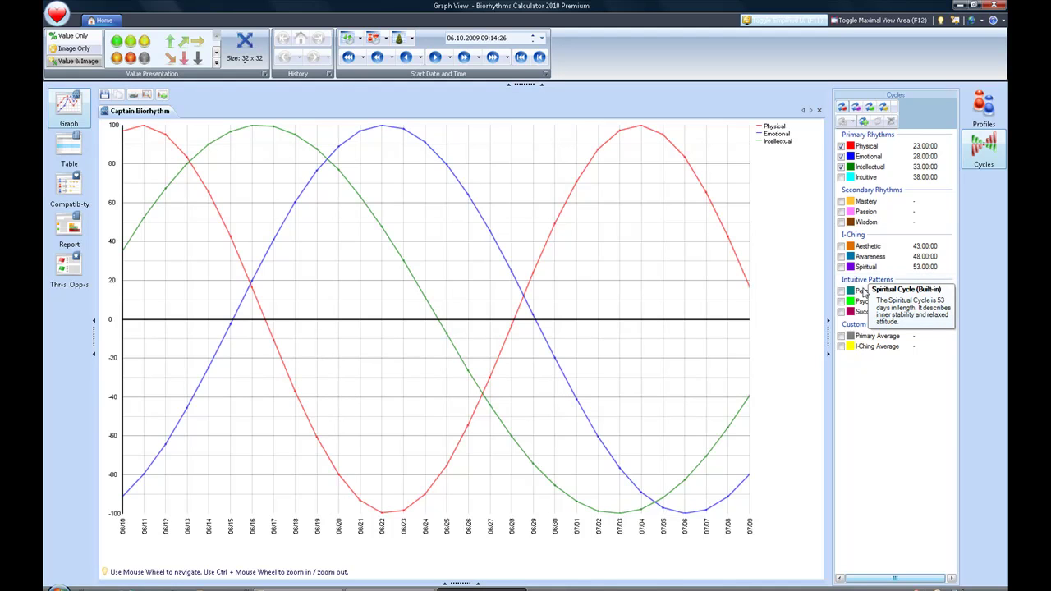
mouse_move(883, 290)
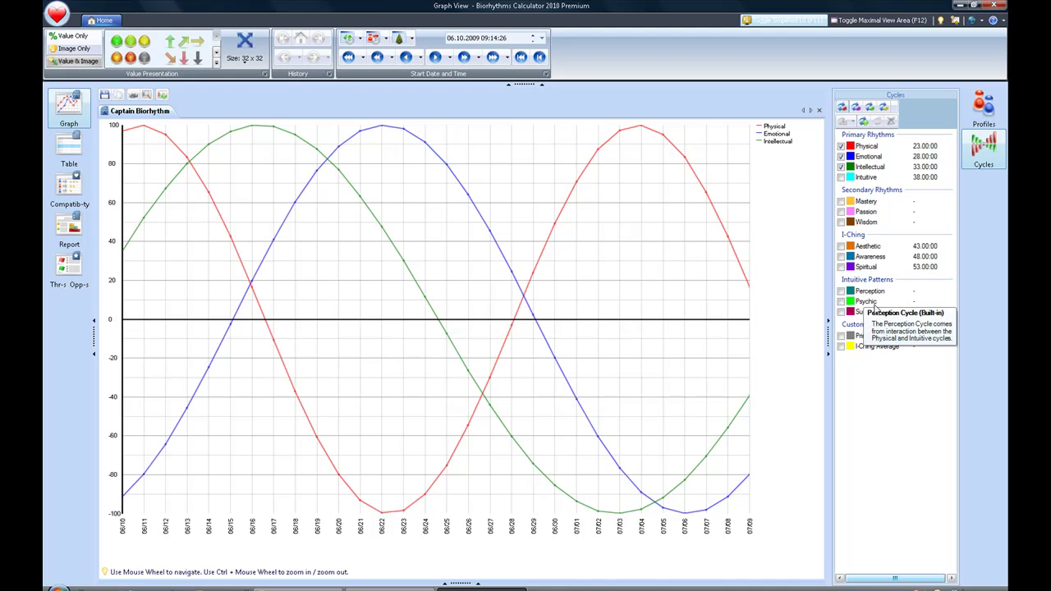
mouse_move(887, 315)
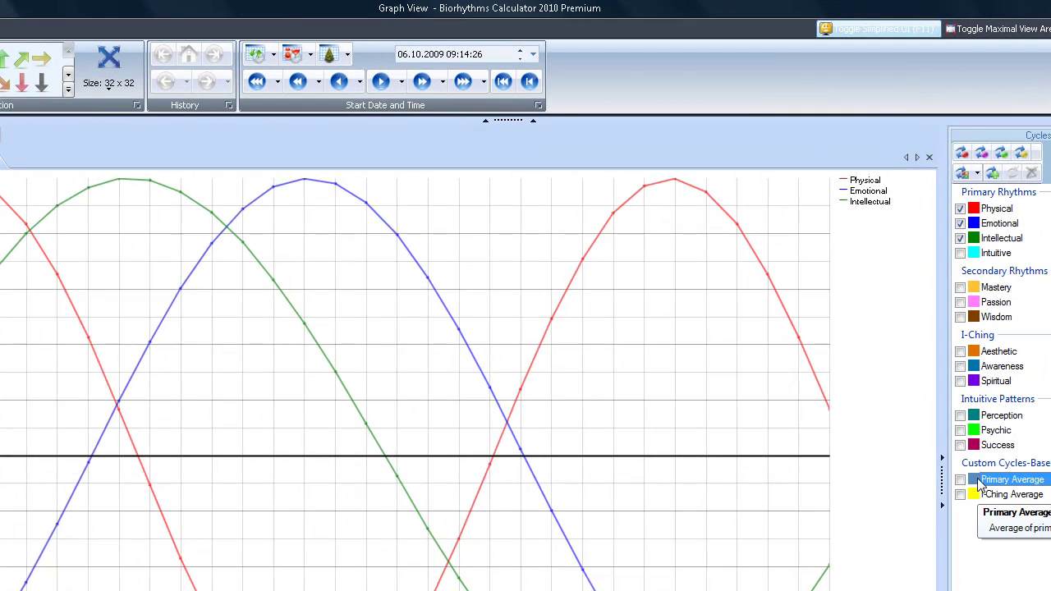
Step: Tick Primary Average and I-Ching Average under Custom Cycles-Based
click(961, 482)
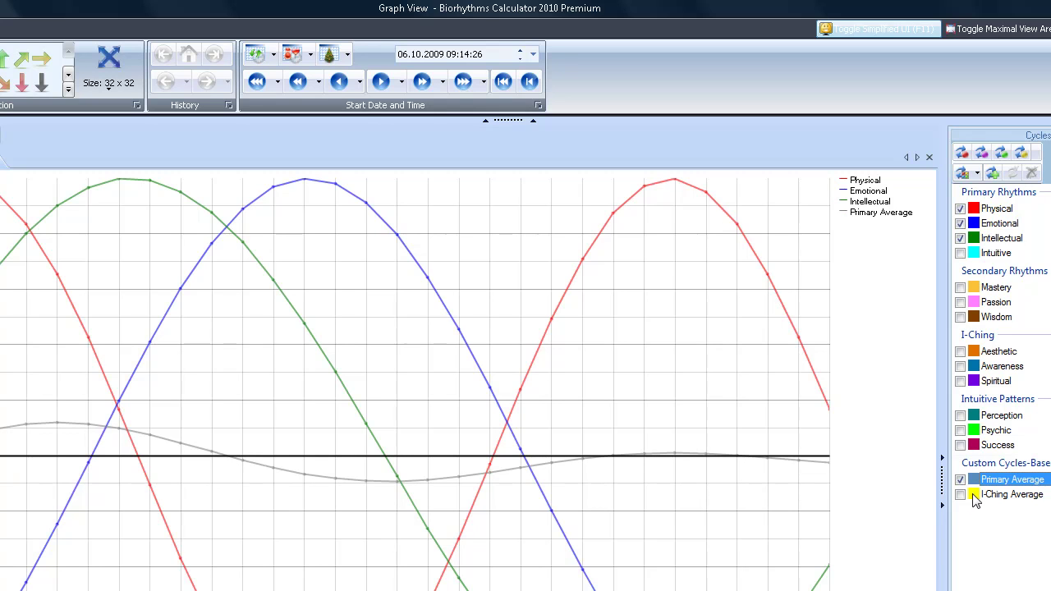
click(961, 496)
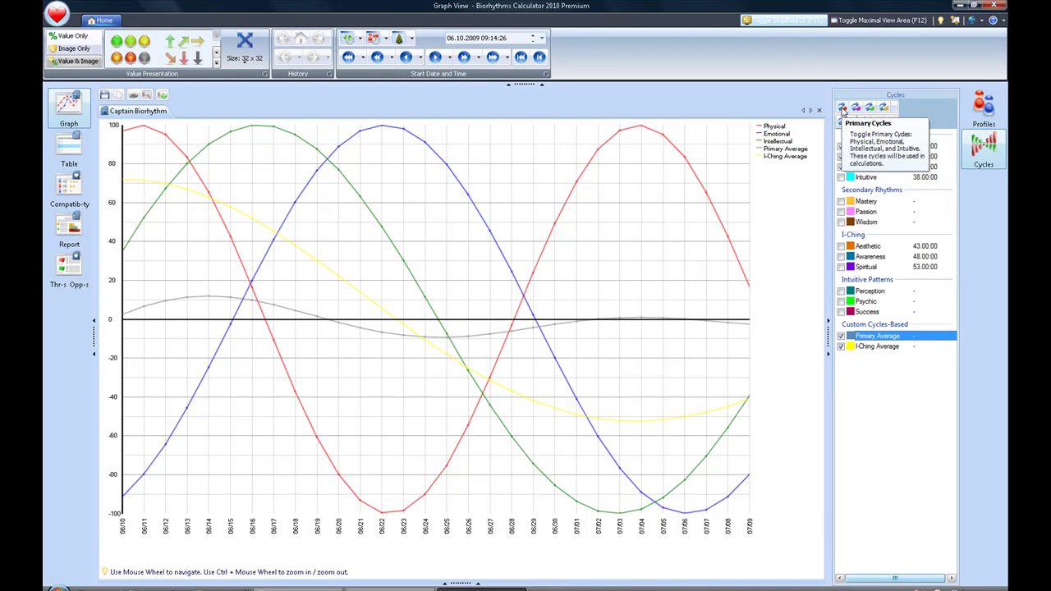
Step: Show, then hide, all primary rhythm curves and the Mastery, Passion and Wisdom curves
click(843, 111)
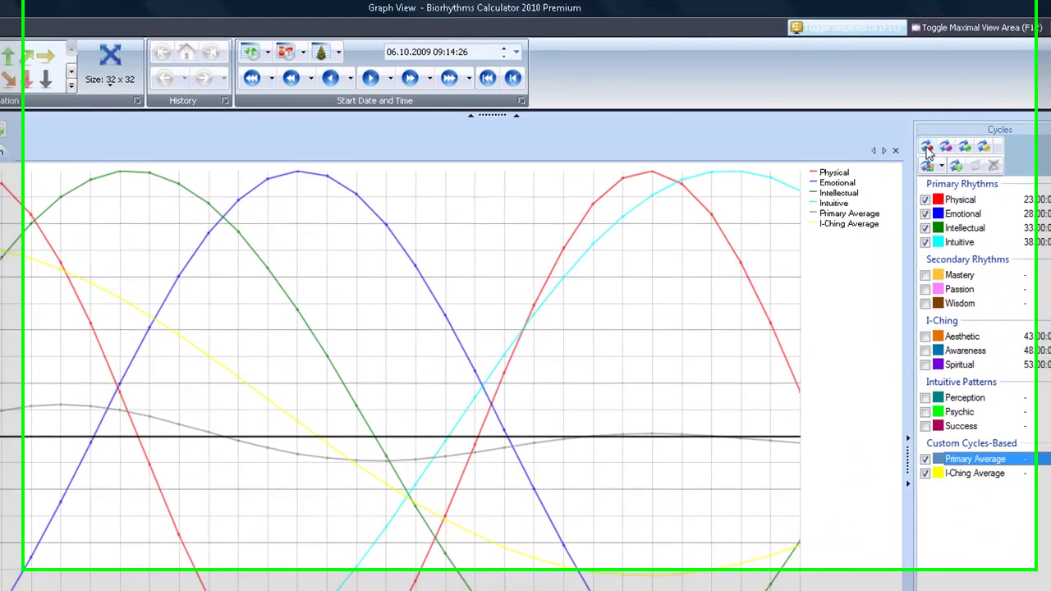
click(842, 111)
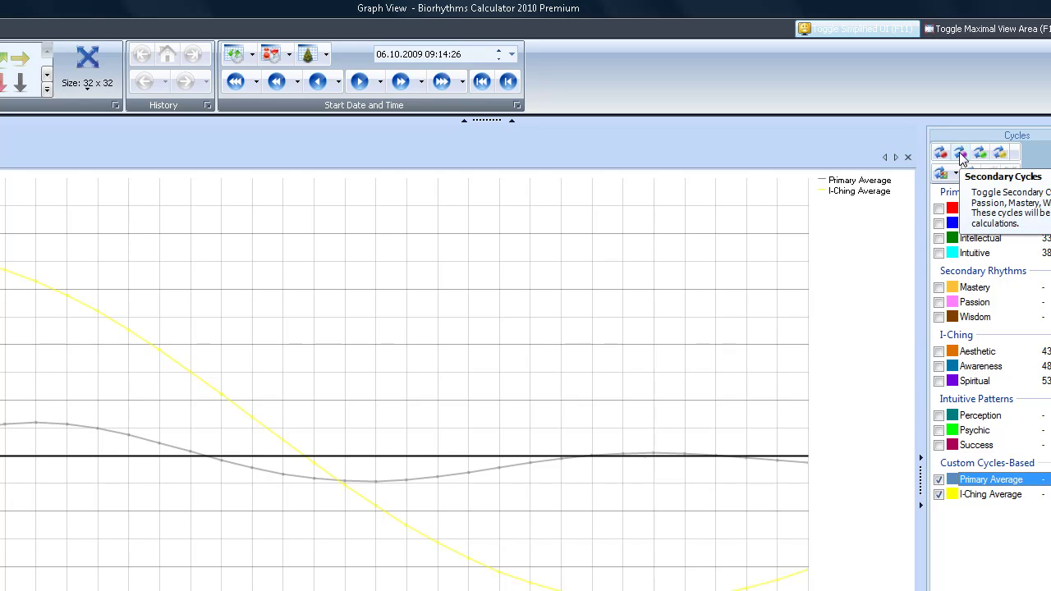
click(960, 156)
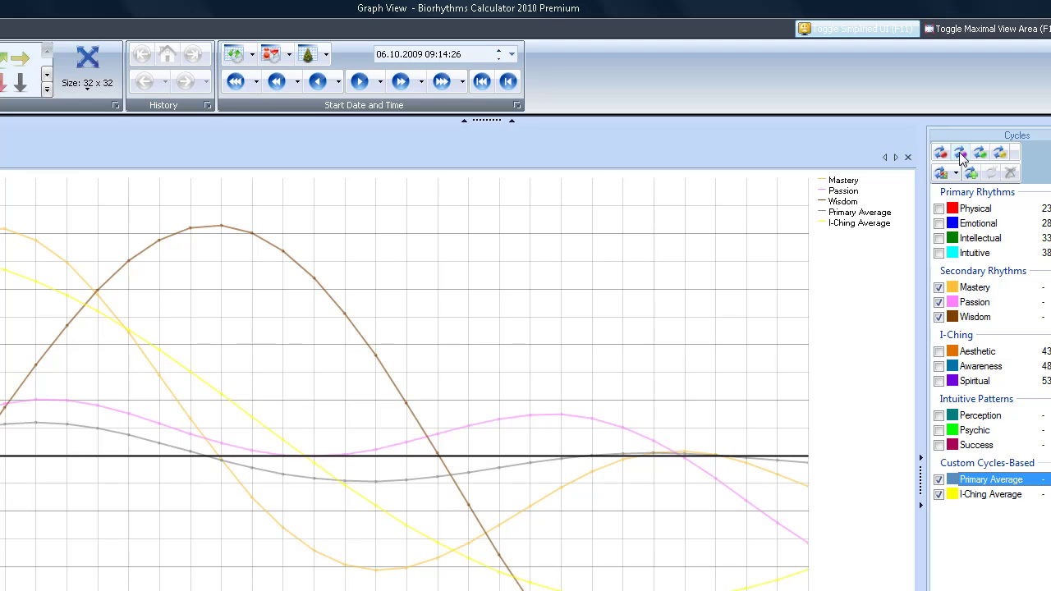
click(959, 152)
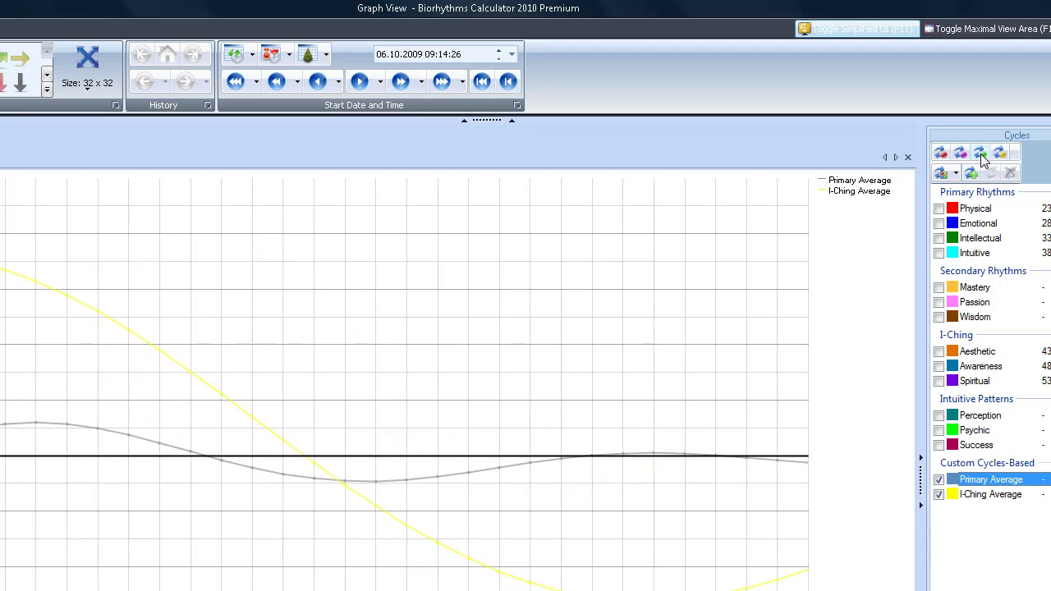
Step: Show, then hide, the I-Ching (Aesthetic, Awareness, Spiritual) and Intuitive Patterns cycles
click(981, 154)
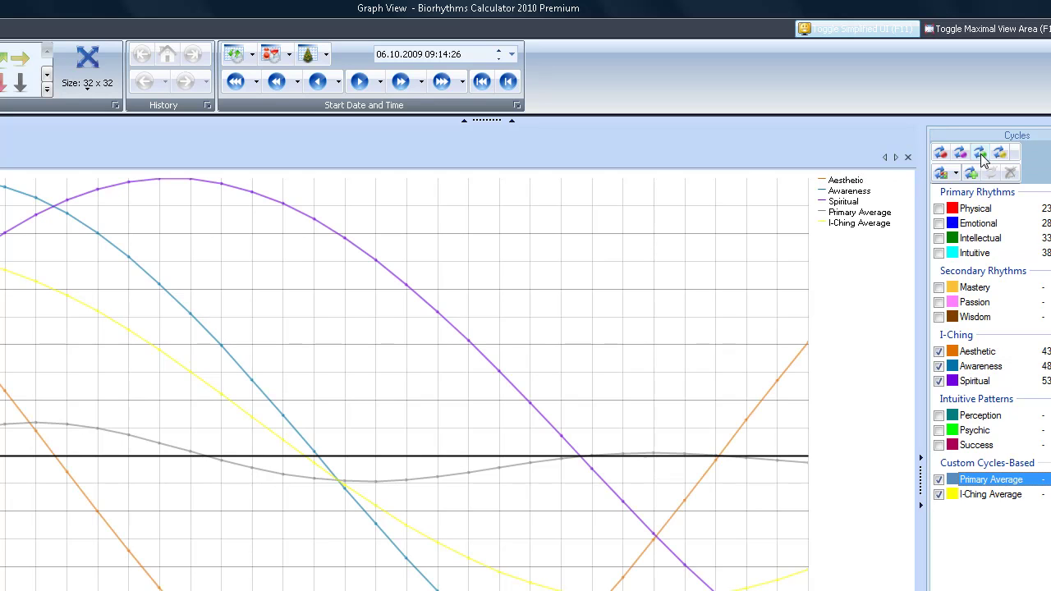
click(981, 154)
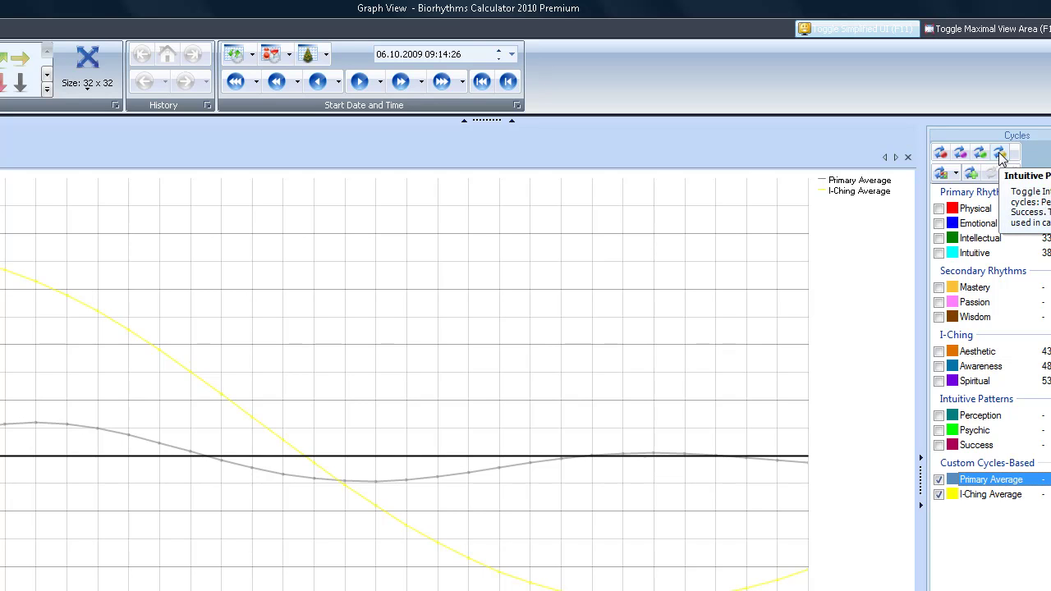
click(999, 154)
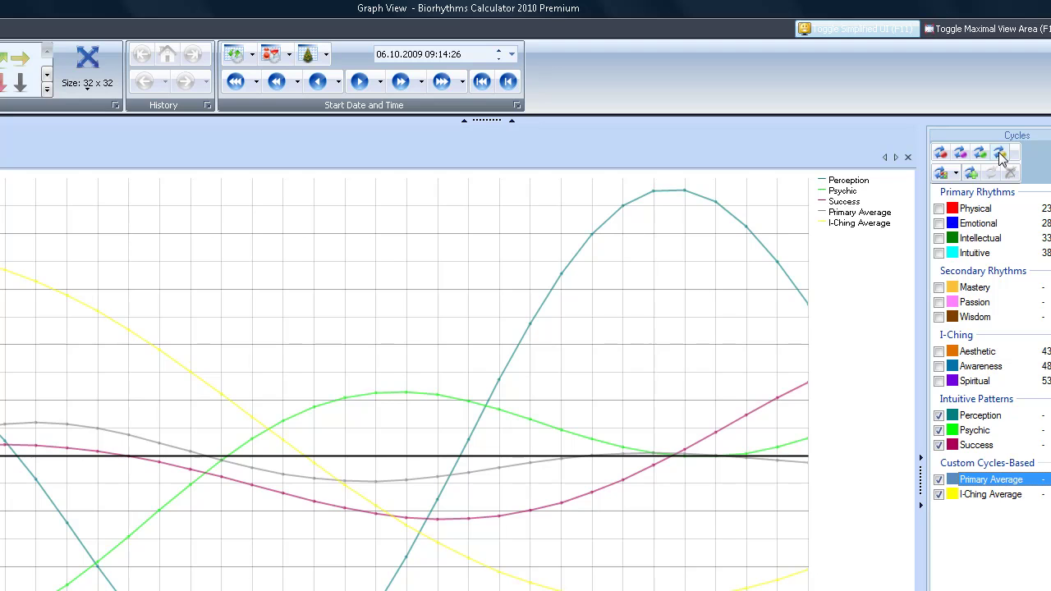
click(998, 152)
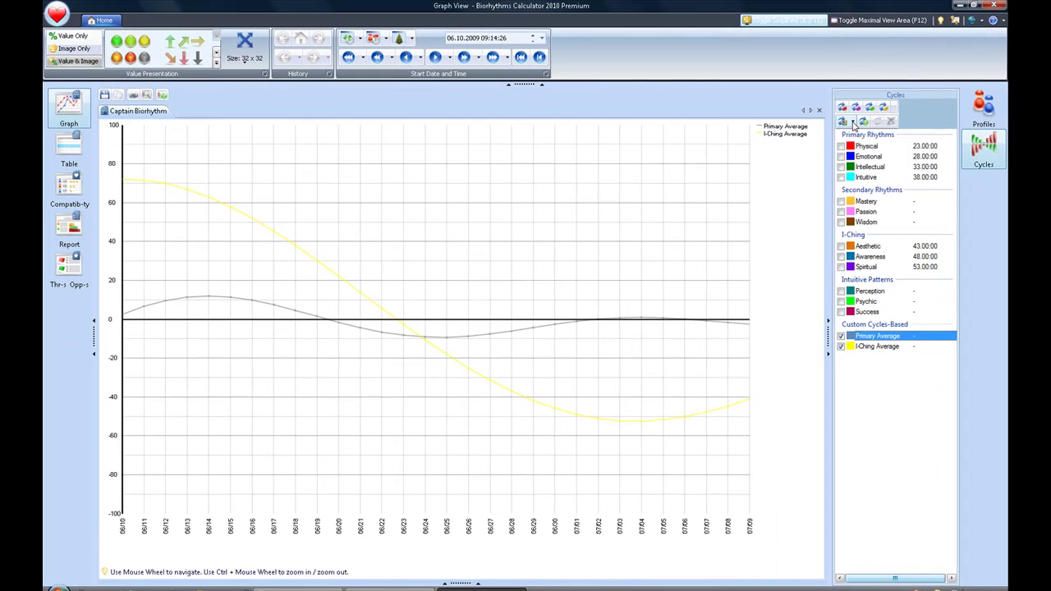
click(854, 124)
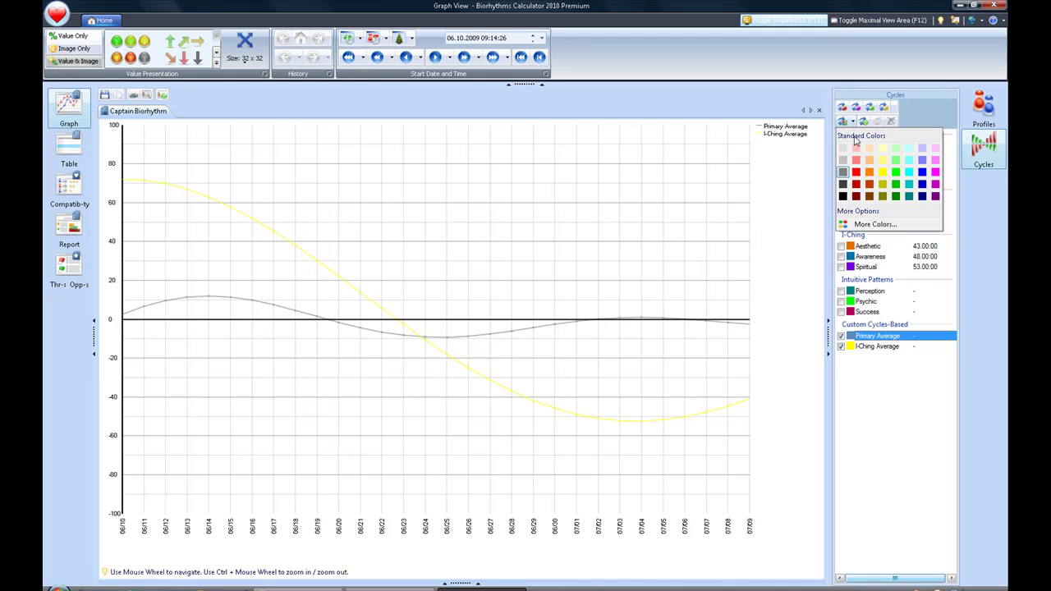
click(863, 227)
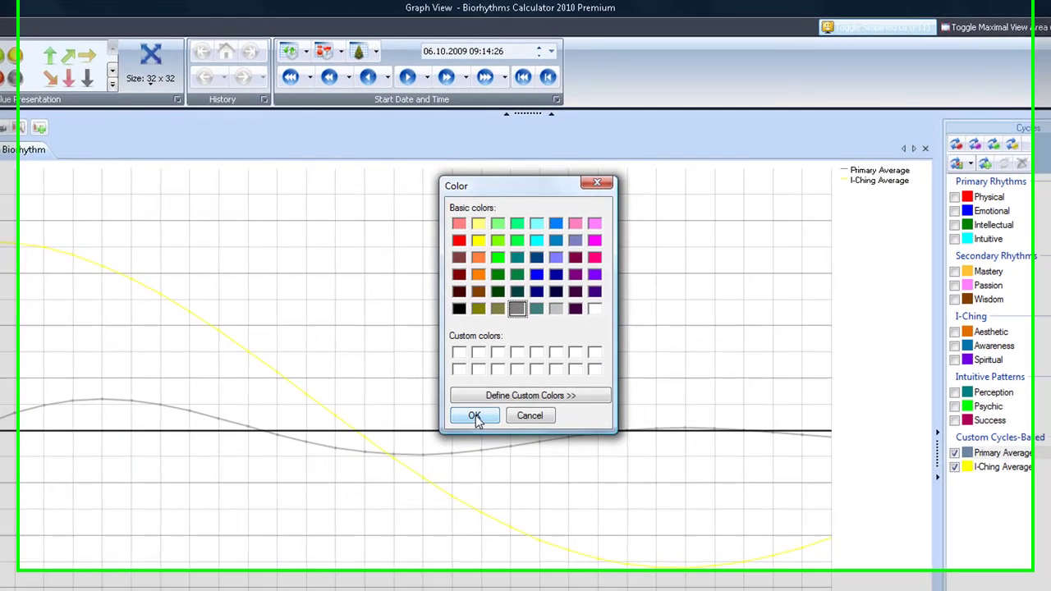
click(518, 396)
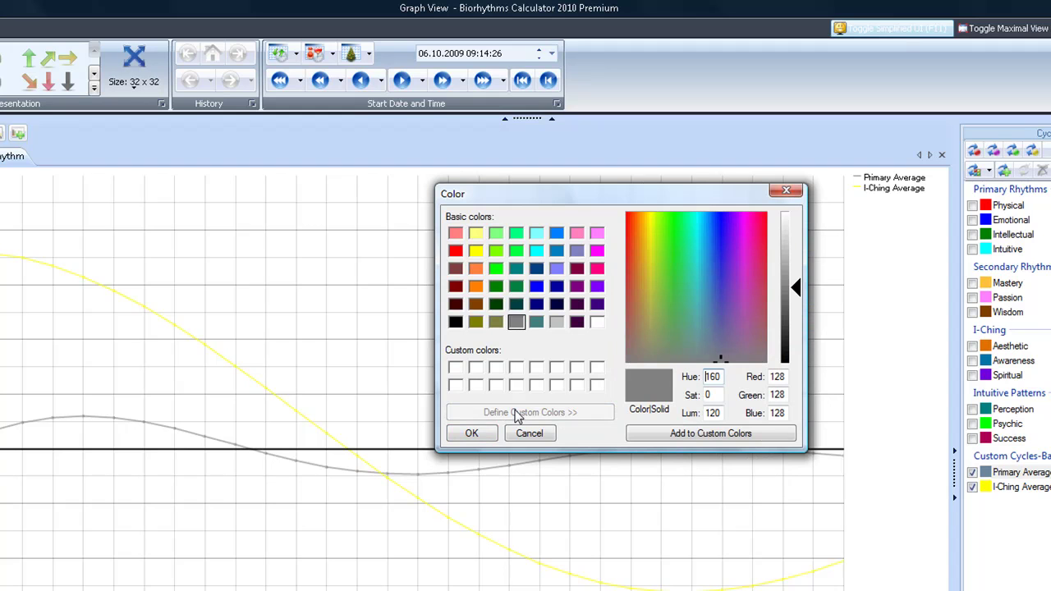
click(474, 433)
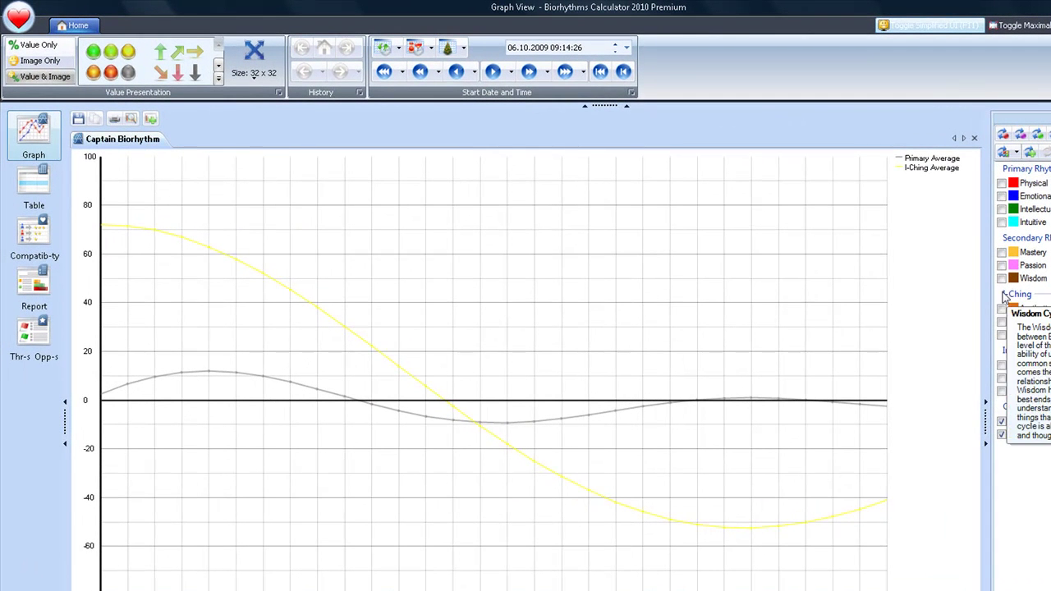
Step: Untick Primary Average and I-Ching Average, then tick Physical, Emotional and Intellectual
click(1002, 423)
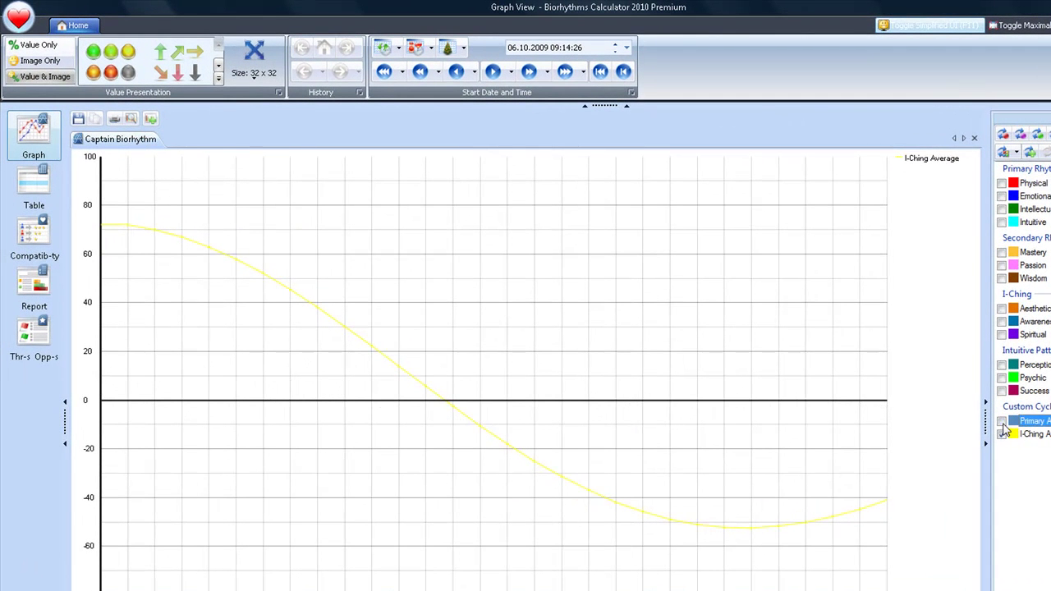
click(915, 427)
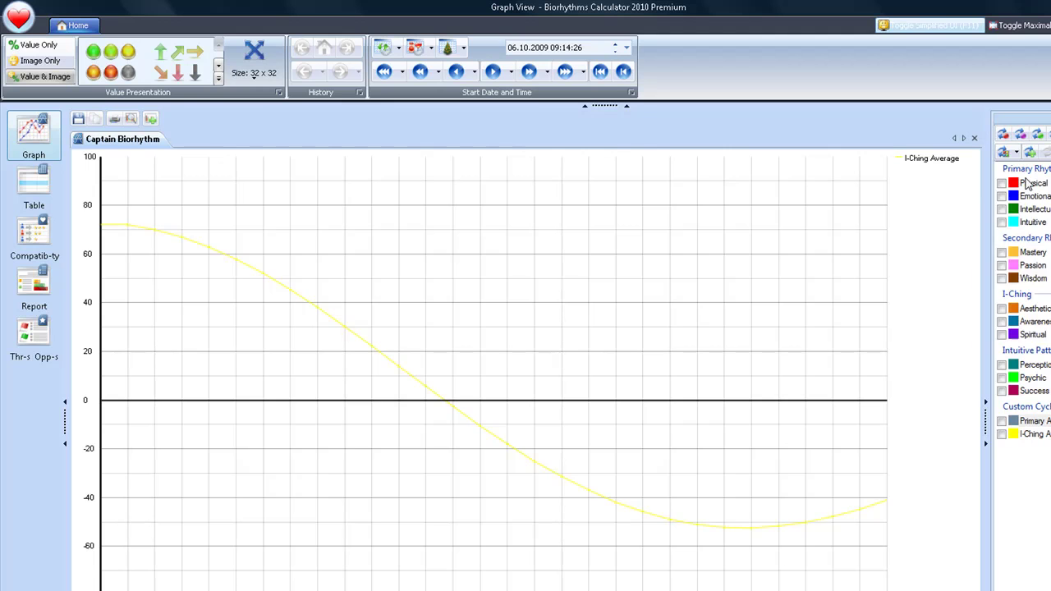
click(1001, 184)
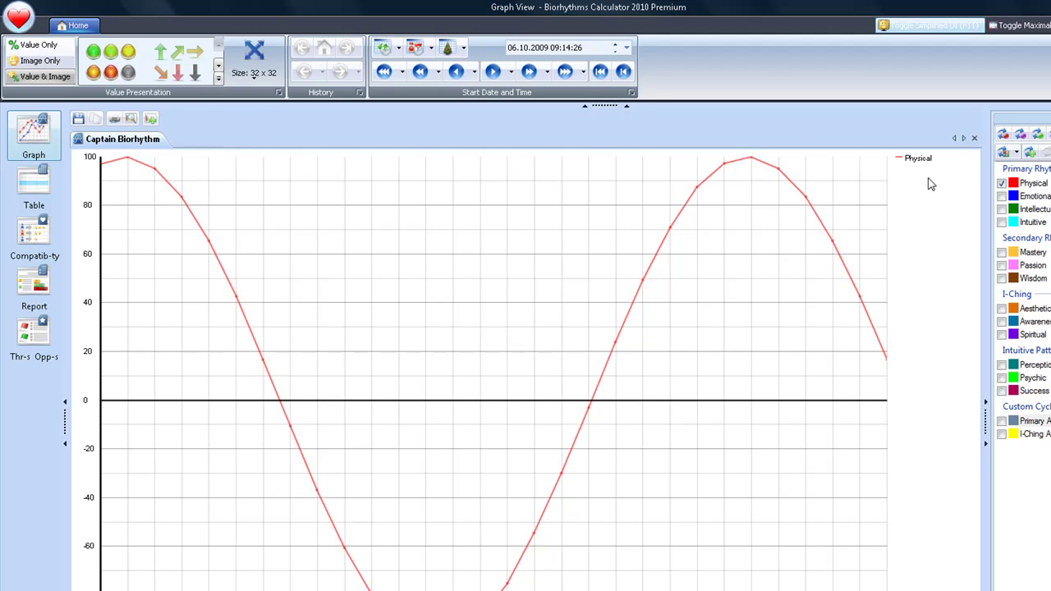
click(1002, 196)
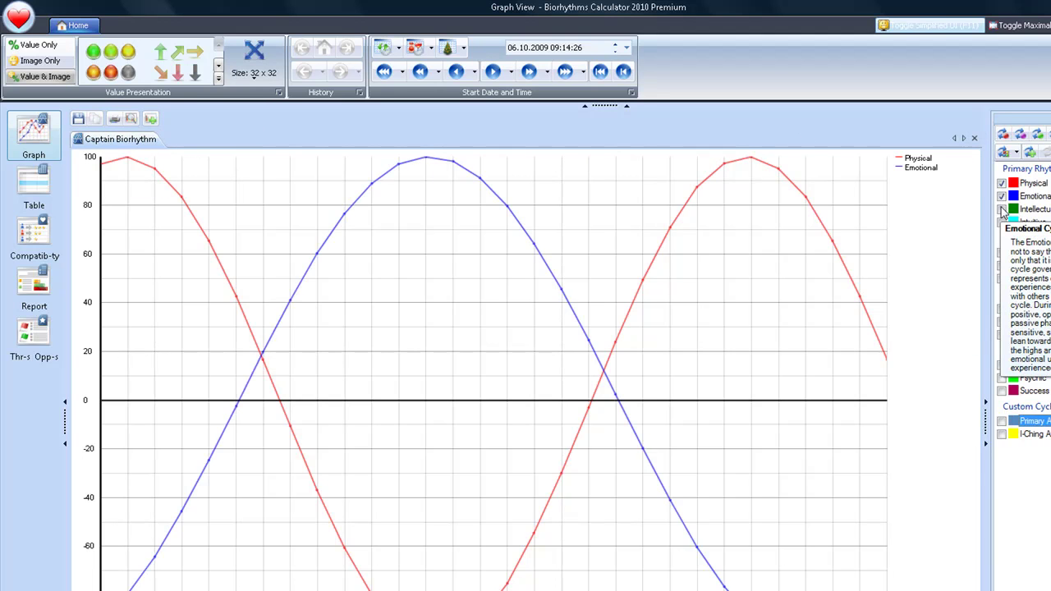
click(1001, 210)
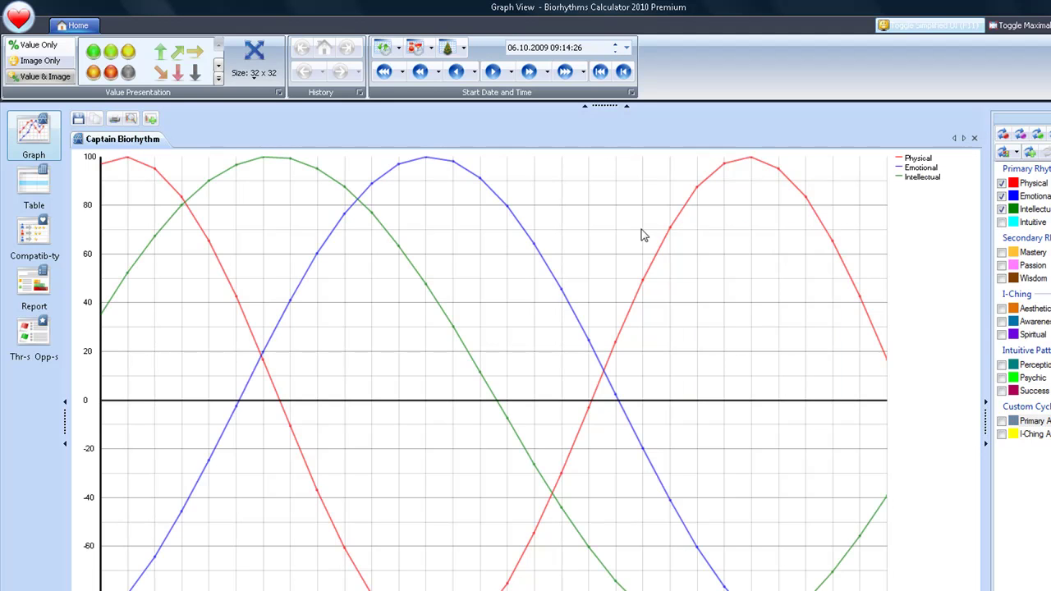
Step: Save the graph to the Desktop as JPEG image 'captainbiorhythm-june-2009'
click(78, 121)
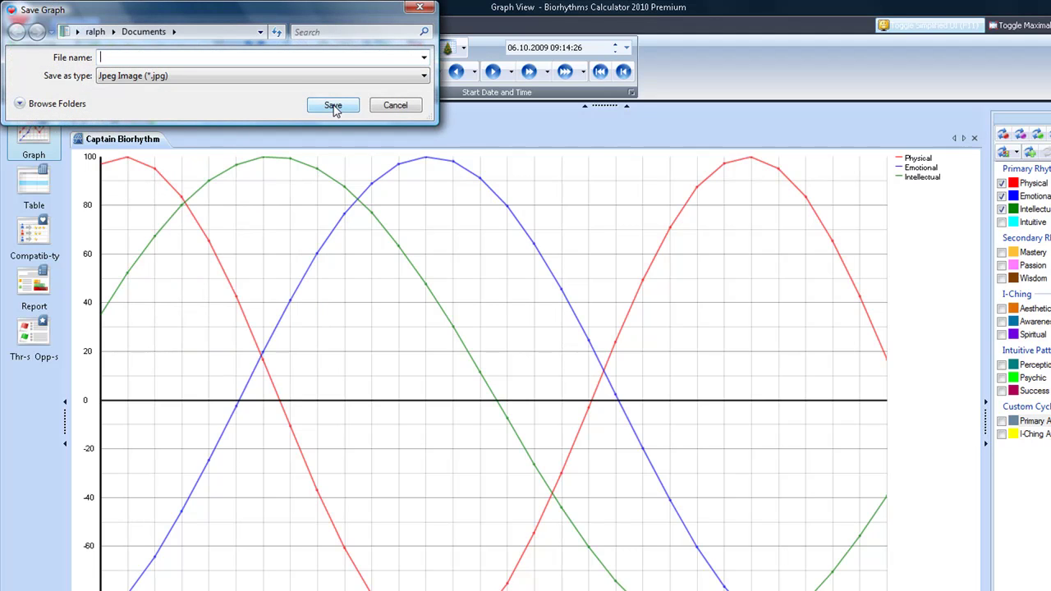
text(captain)
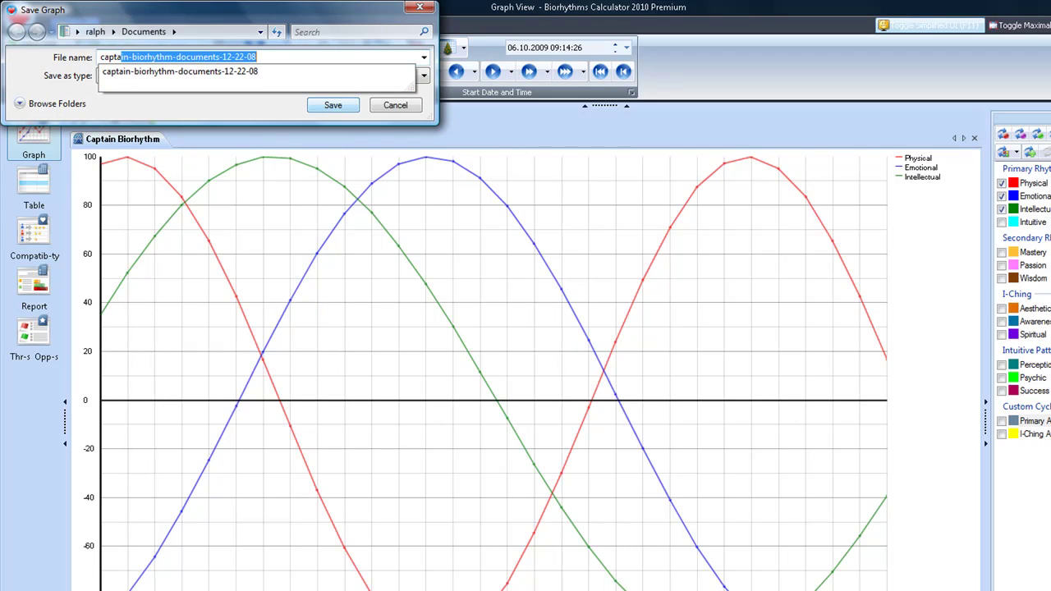
text(biorh)
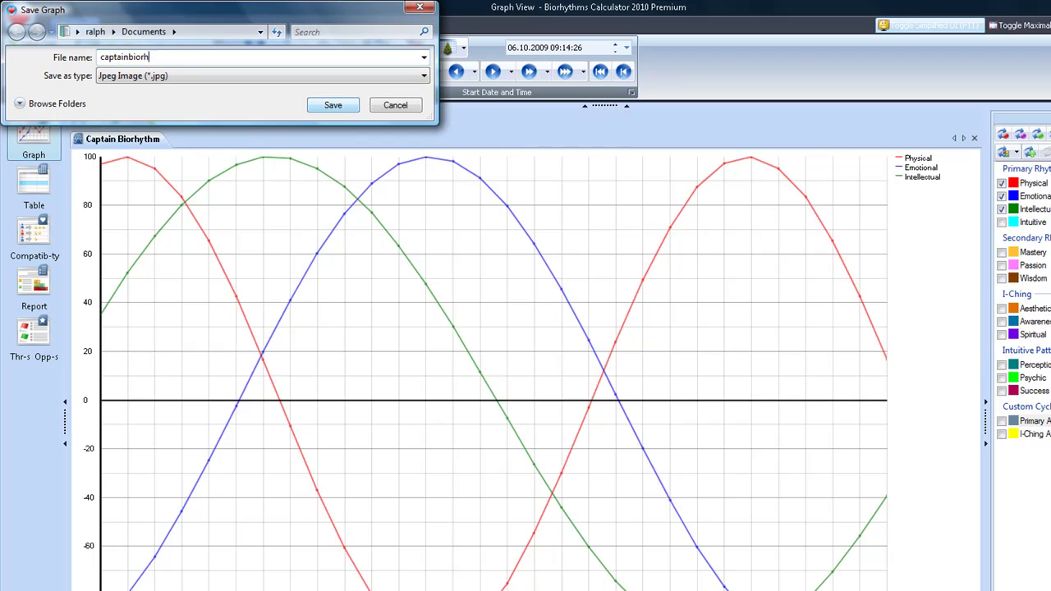
text(ythm-j)
text(une-)
text(2009)
click(81, 105)
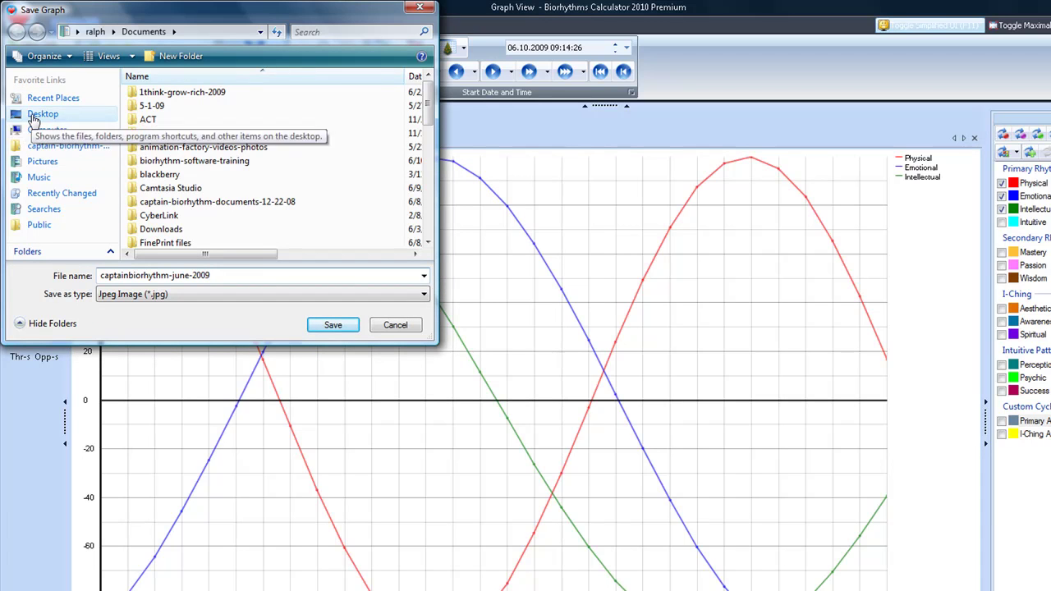
click(33, 118)
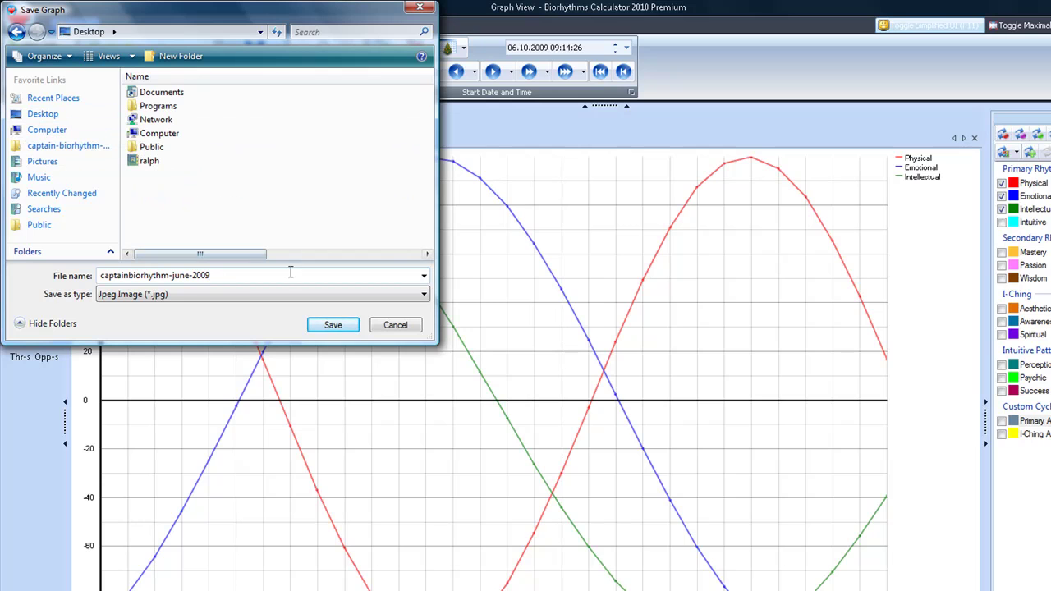
key(Tab)
click(424, 299)
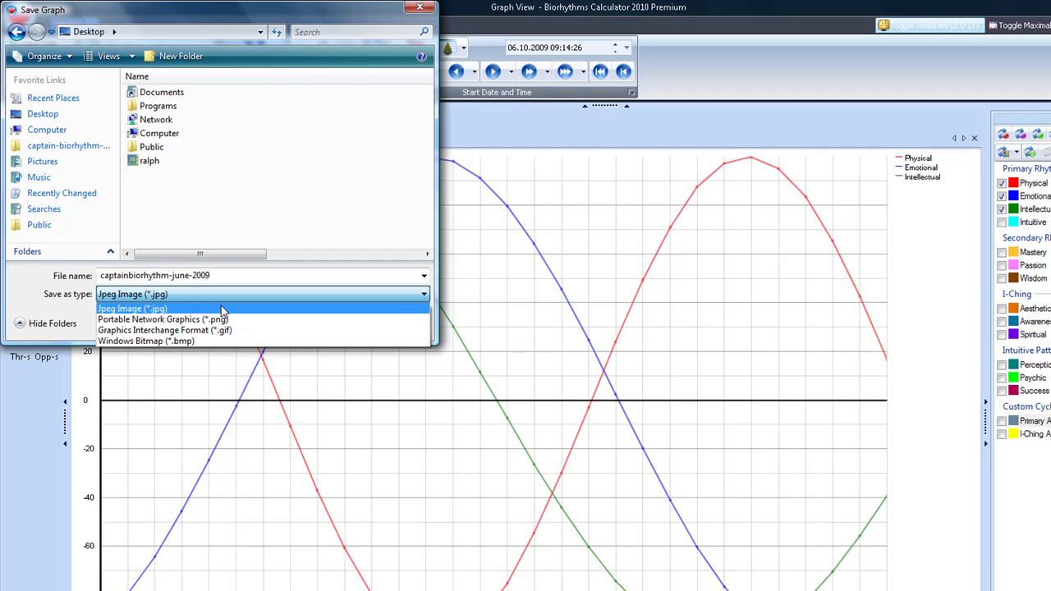
click(221, 307)
click(333, 329)
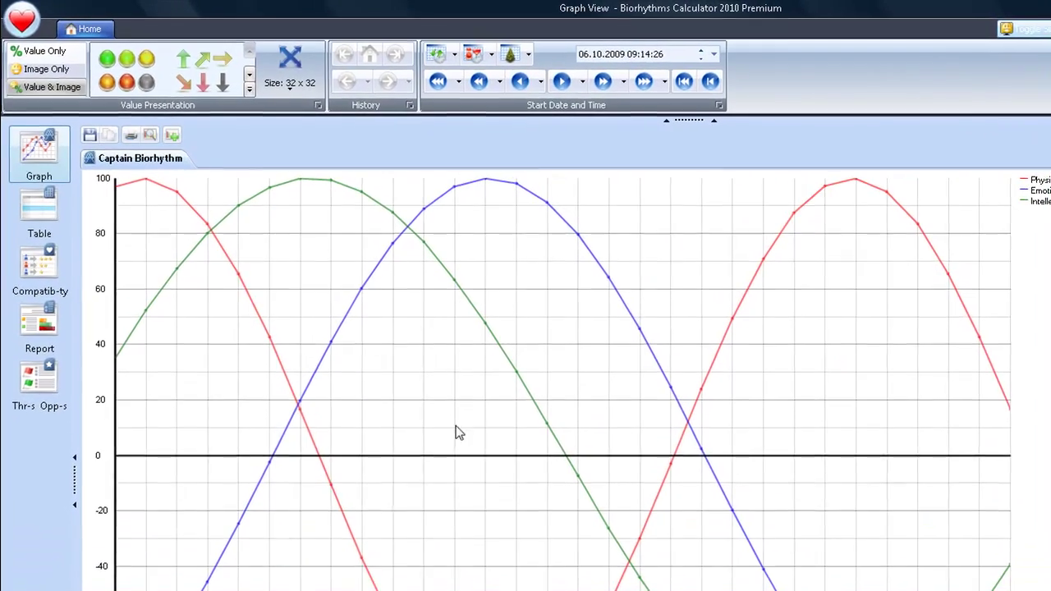
Step: Open the graph's print preview from the toolbar, generating page 1
click(131, 136)
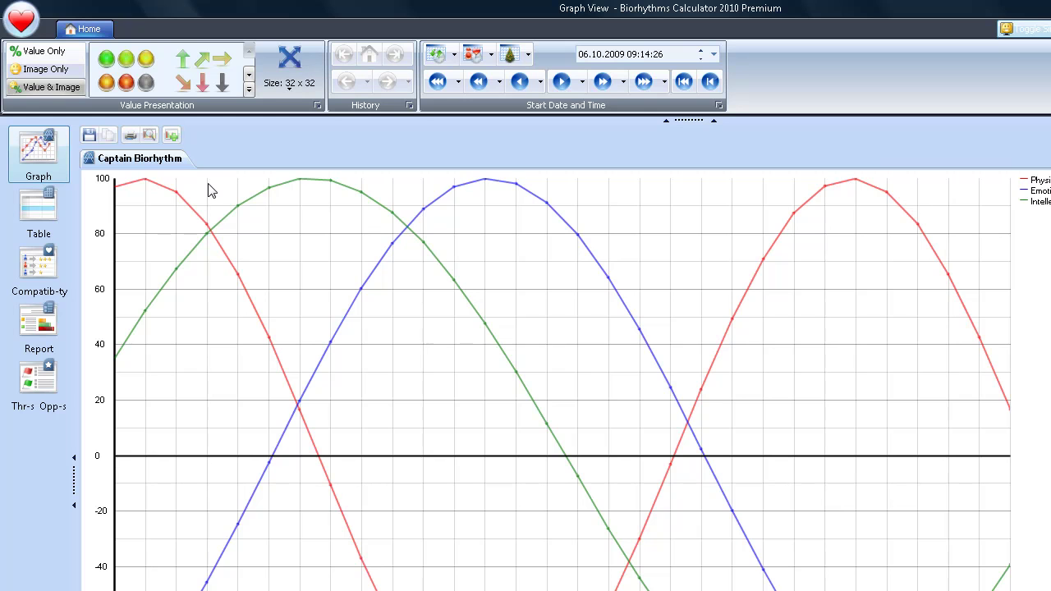
click(151, 135)
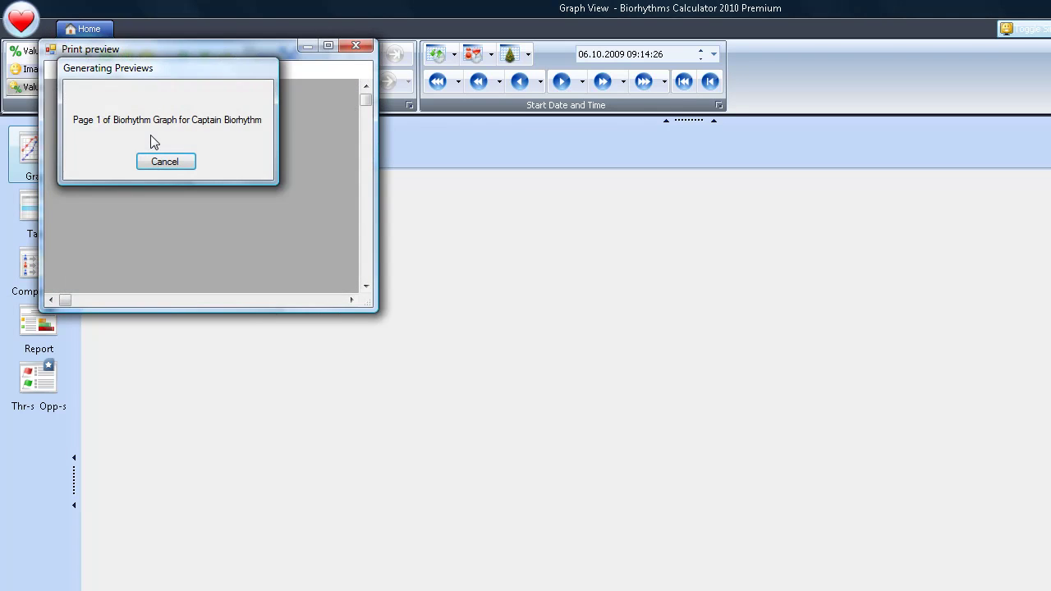